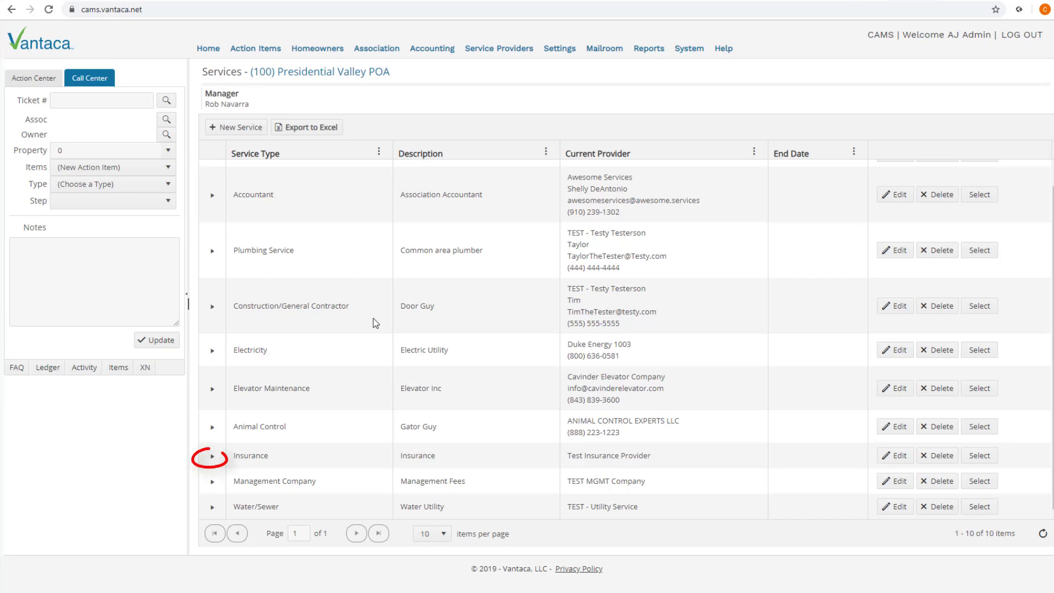
# Open the Insurance service's Test Insurance Provider contract for editing and show its auto-posting settings
pyautogui.click(212, 456)
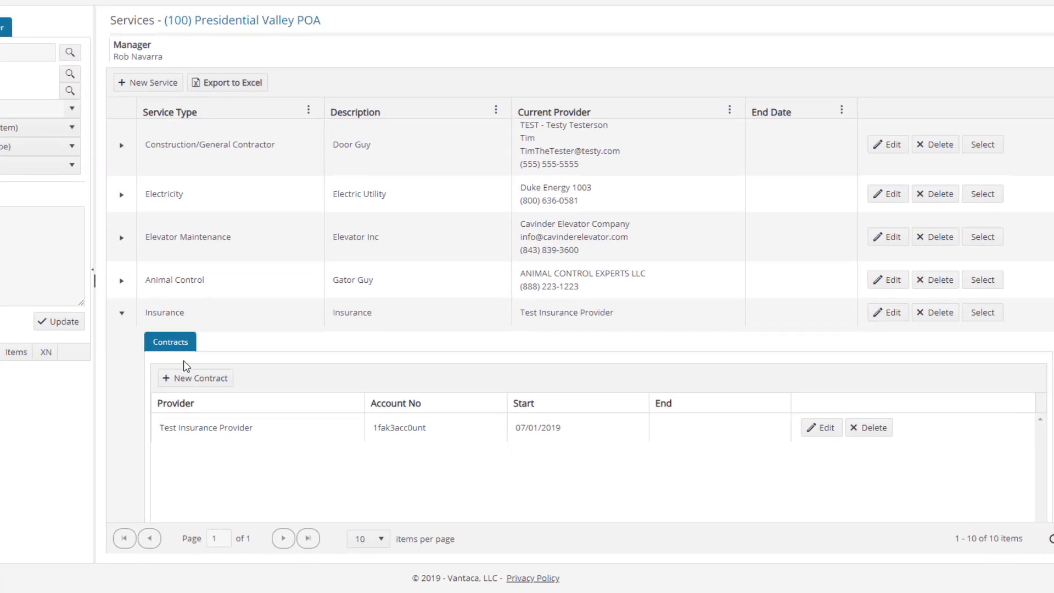
pyautogui.scroll(-1, 706, 433)
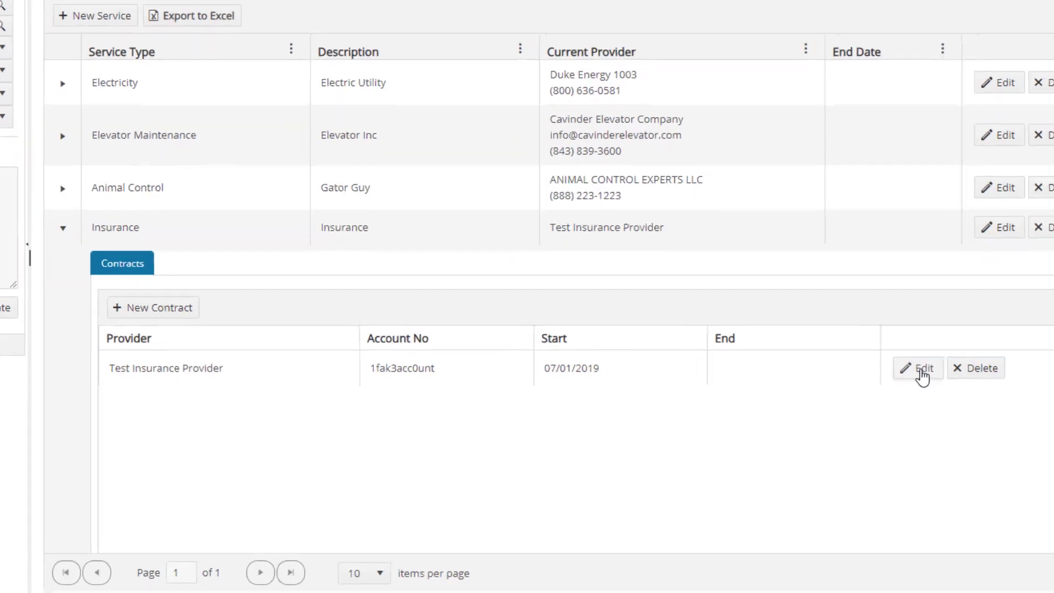
pyautogui.click(820, 369)
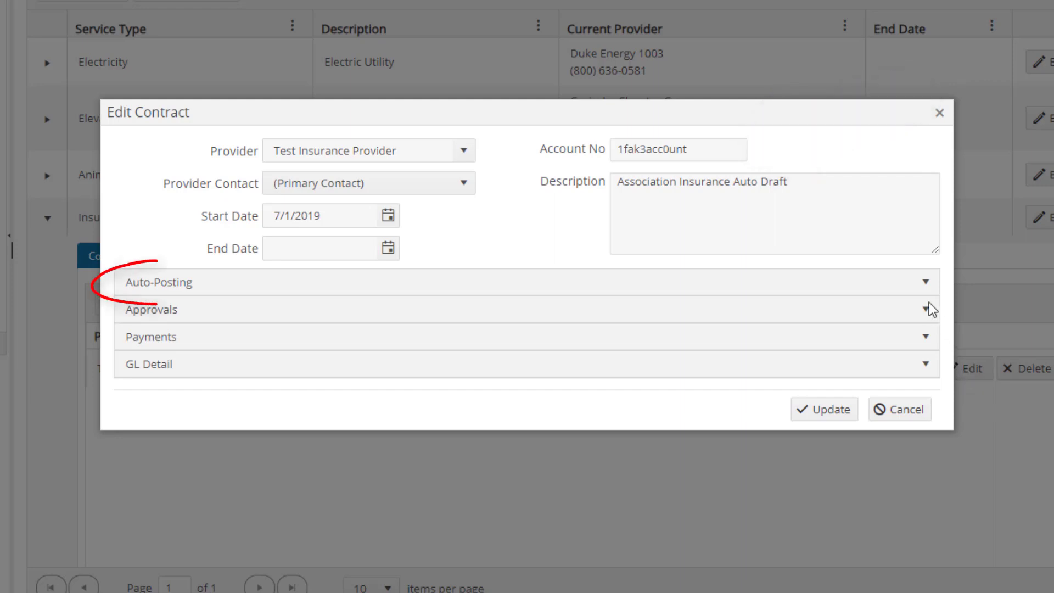
pyautogui.click(911, 284)
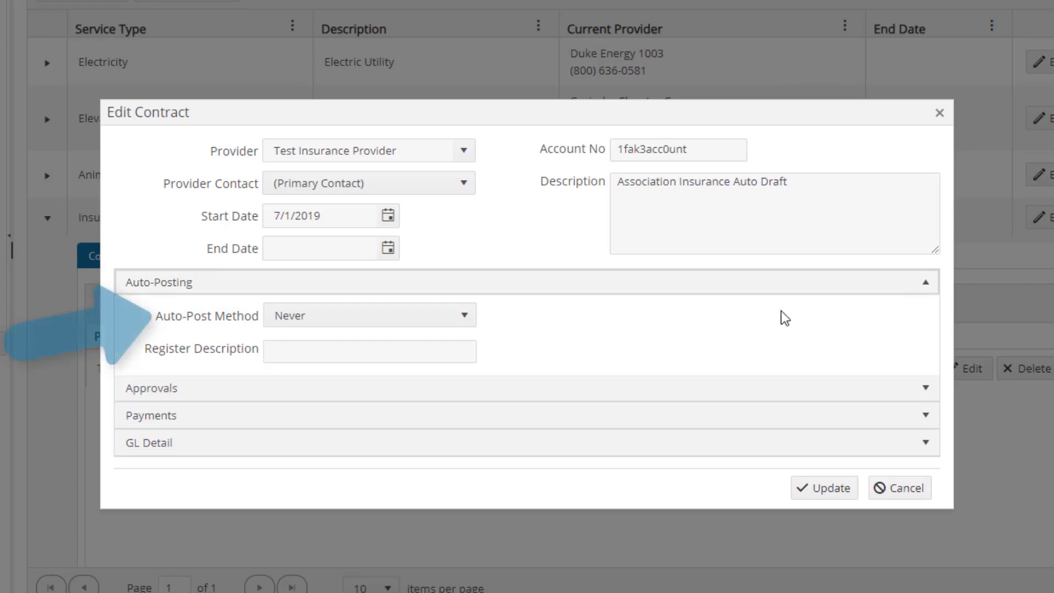
# Set the insurance contract's auto-post method to Fixed Date and have it auto-post on the 5th
pyautogui.click(465, 317)
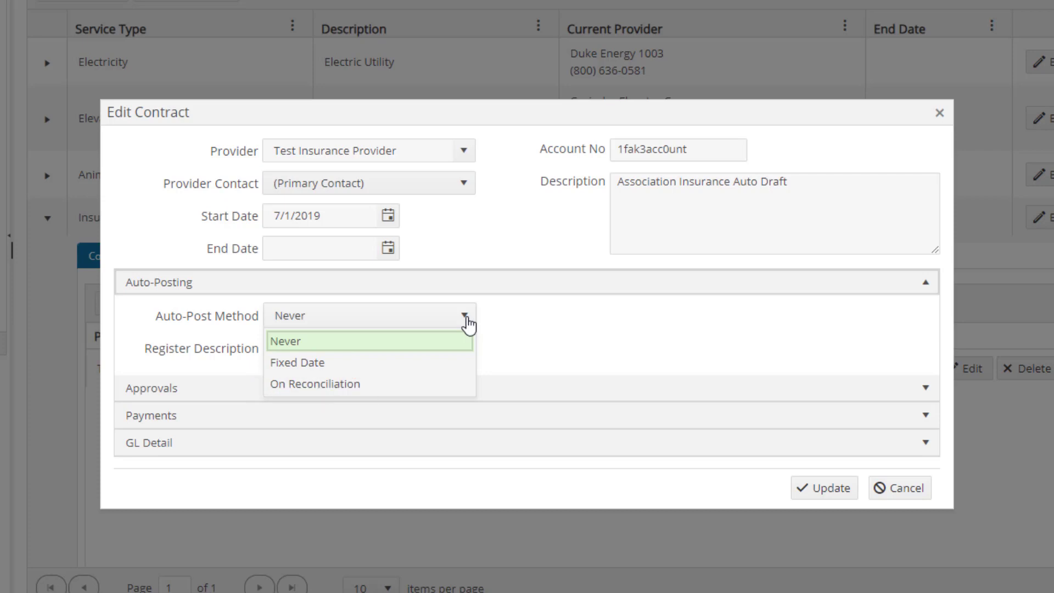
pyautogui.click(328, 366)
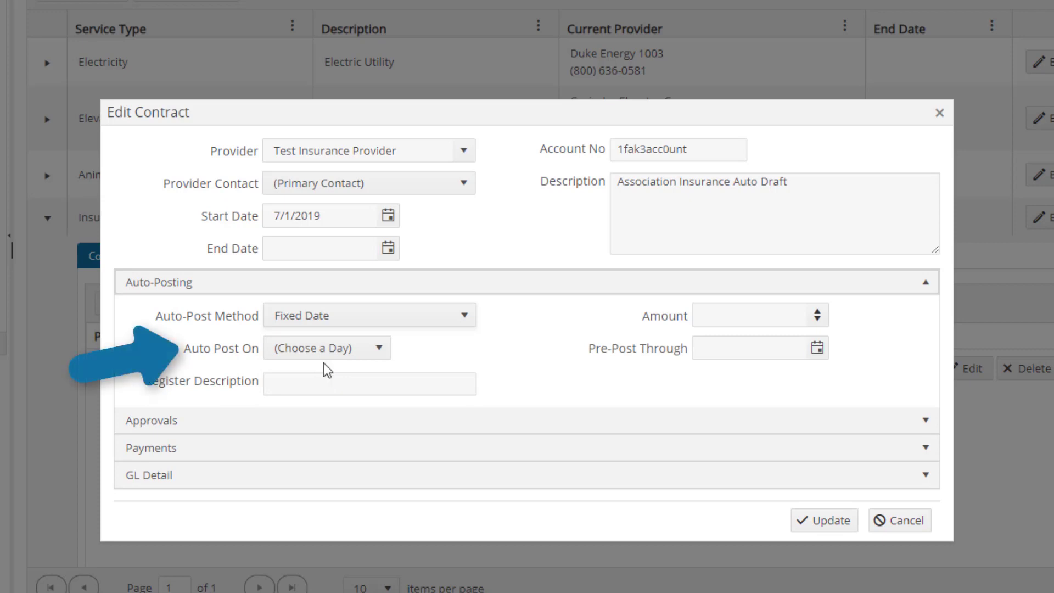
pyautogui.click(381, 358)
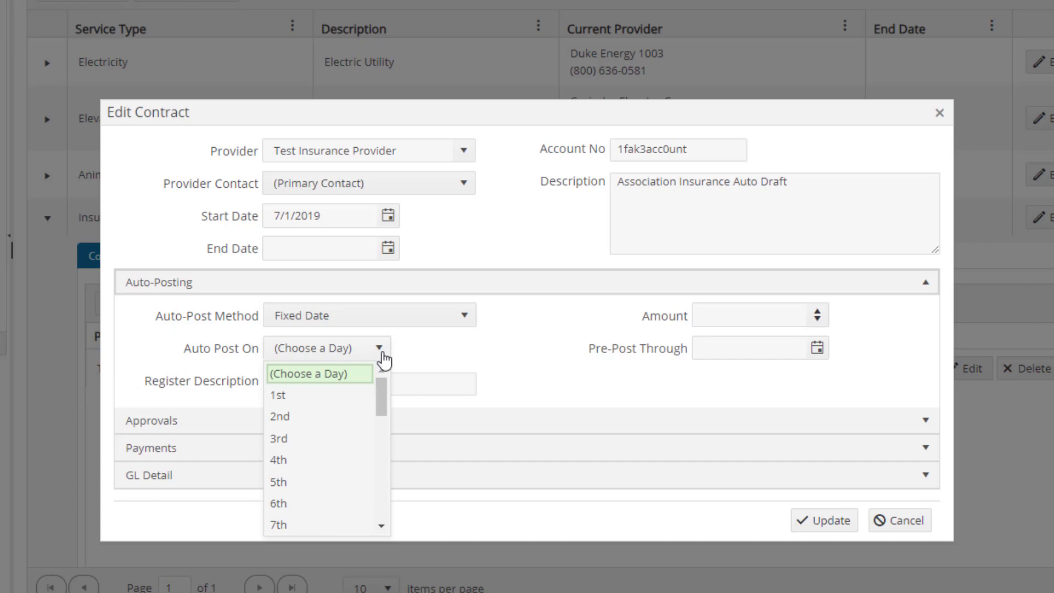
pyautogui.click(400, 351)
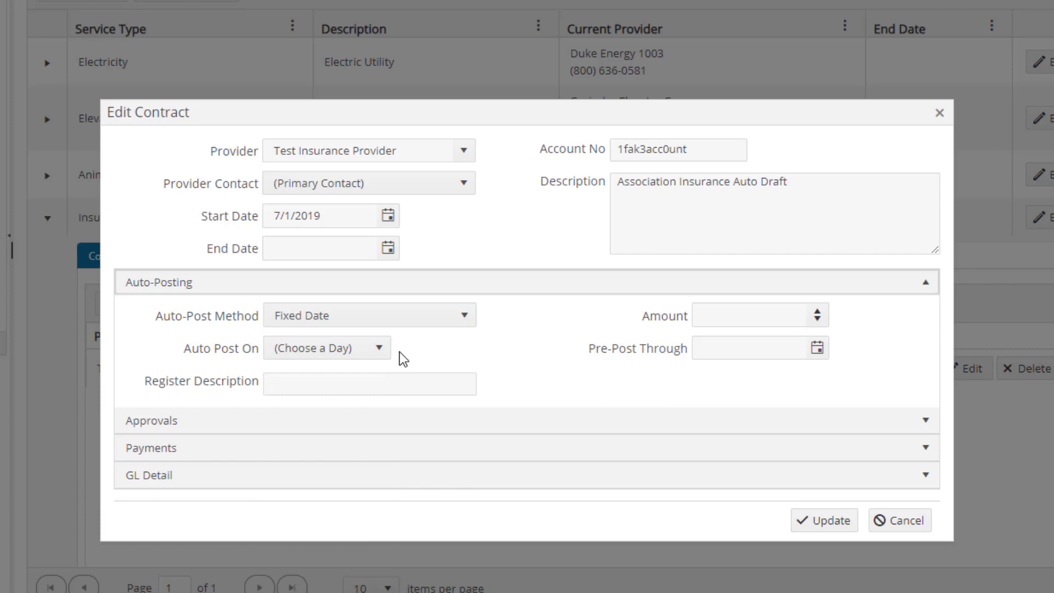
pyautogui.click(381, 351)
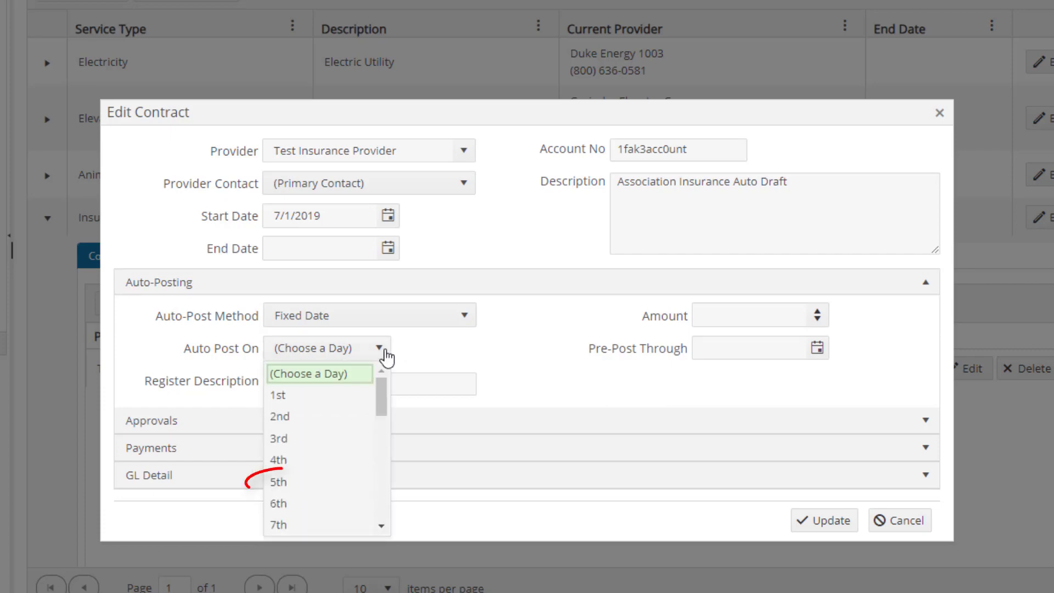
pyautogui.click(287, 485)
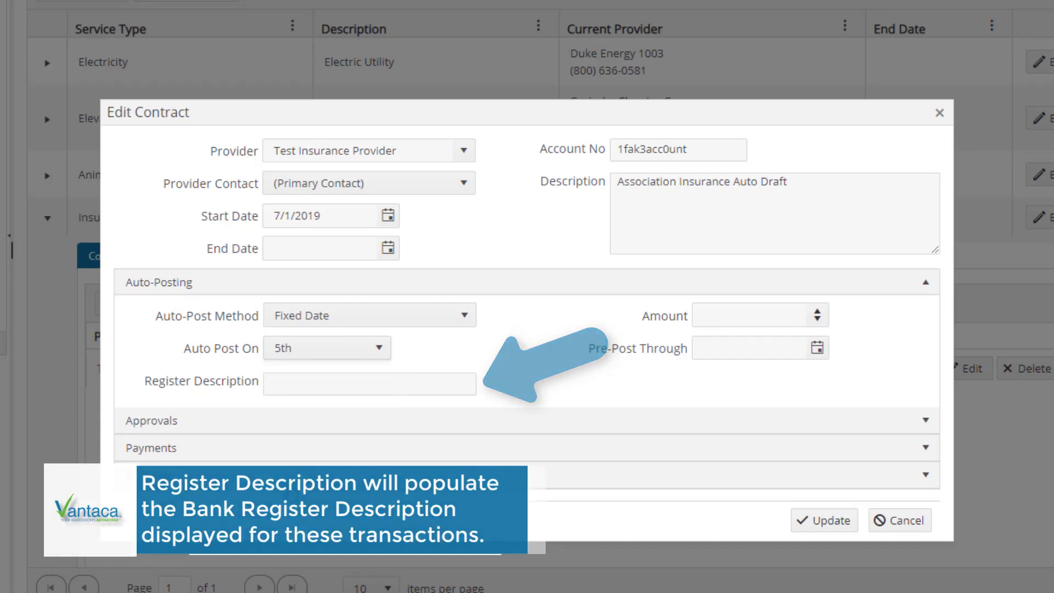
# Set the auto-post invoice amount of the insurance contract to $500.00
pyautogui.click(780, 314)
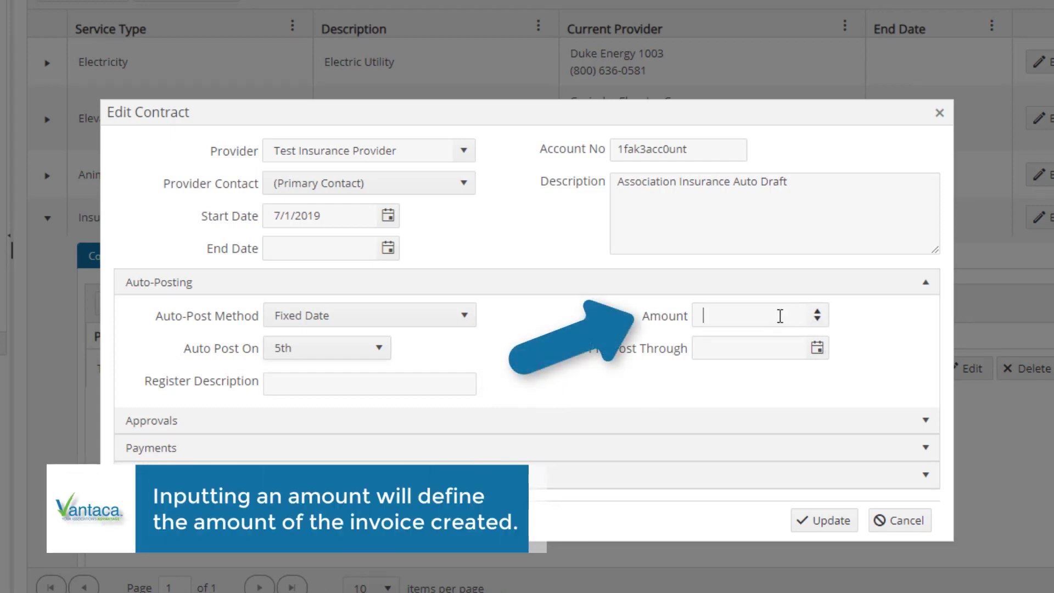
pyautogui.write('500')
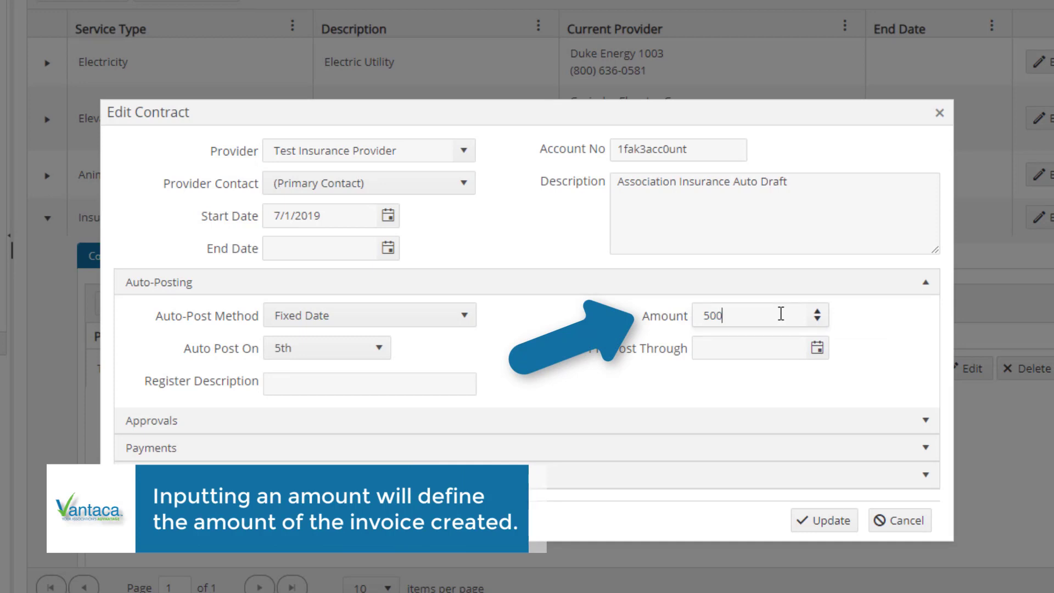
pyautogui.write('.00')
pyautogui.click(841, 320)
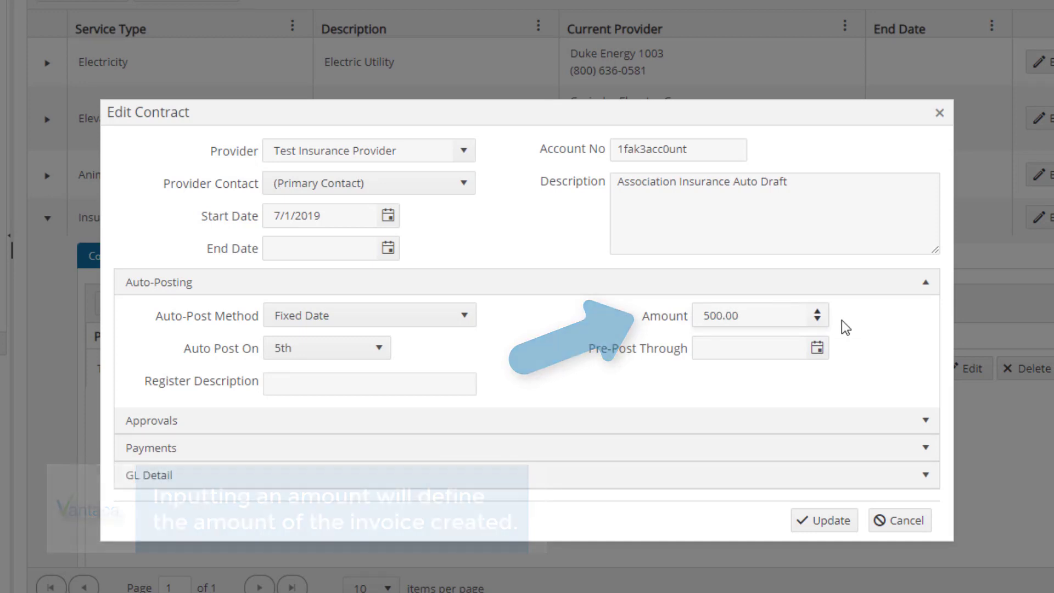
# Set the insurance contract's pre-post through date to 12/31/2019
pyautogui.click(817, 350)
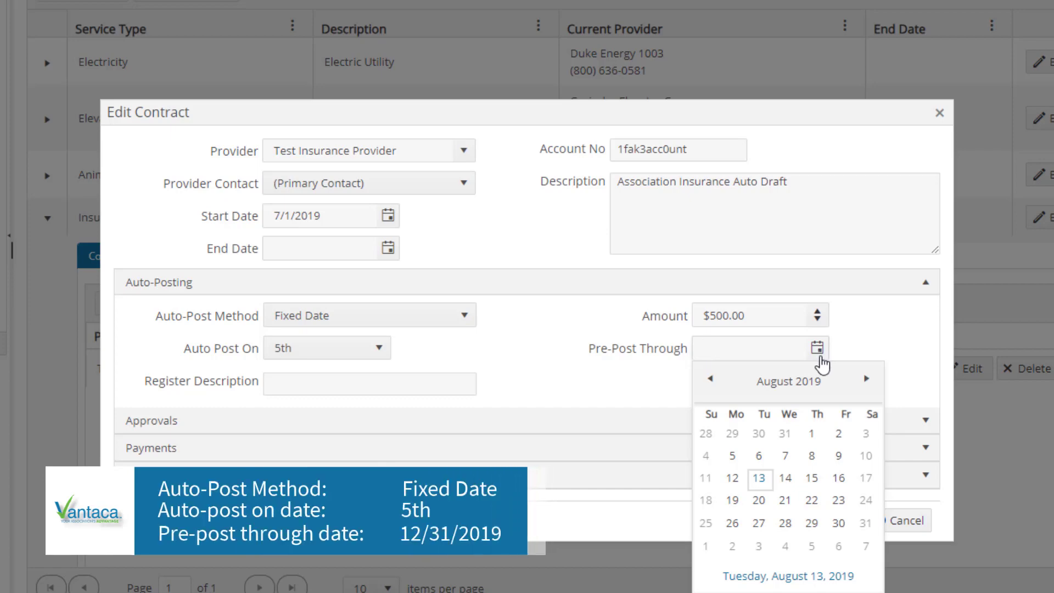
pyautogui.click(864, 379)
pyautogui.click(865, 379)
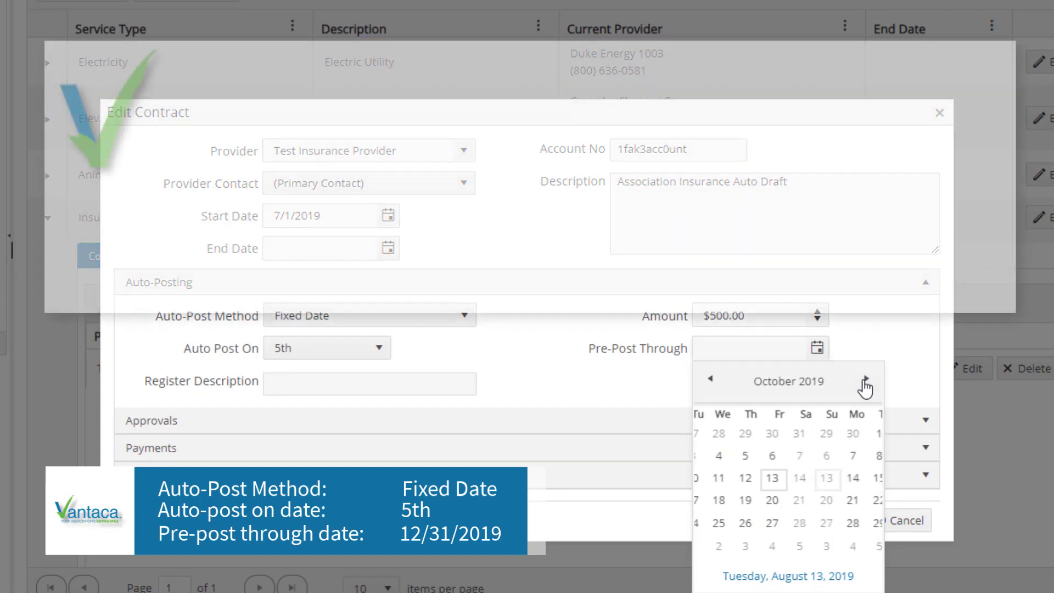
pyautogui.click(865, 379)
pyautogui.click(864, 380)
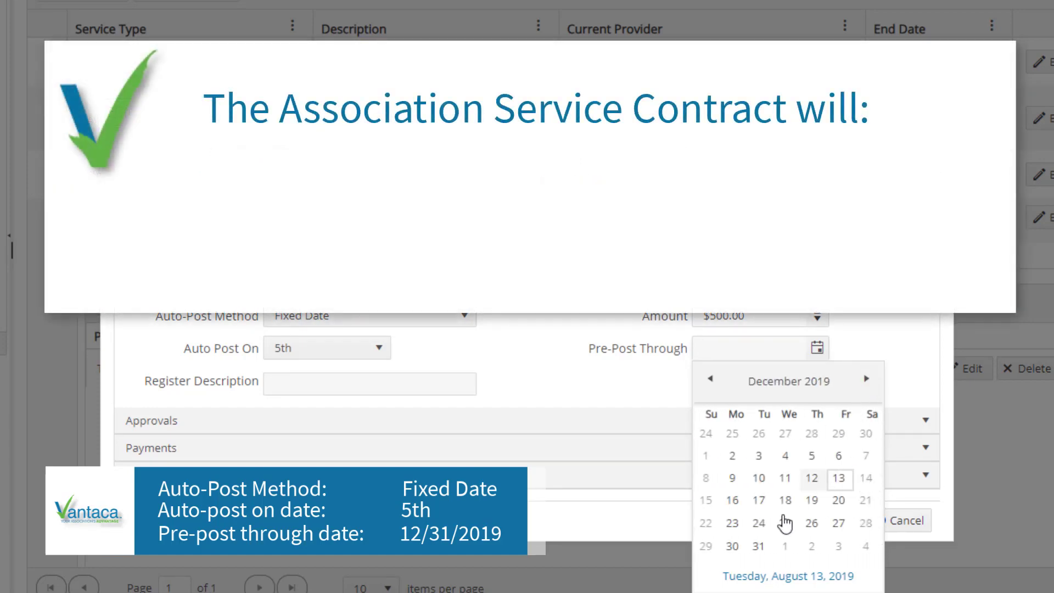
pyautogui.click(758, 545)
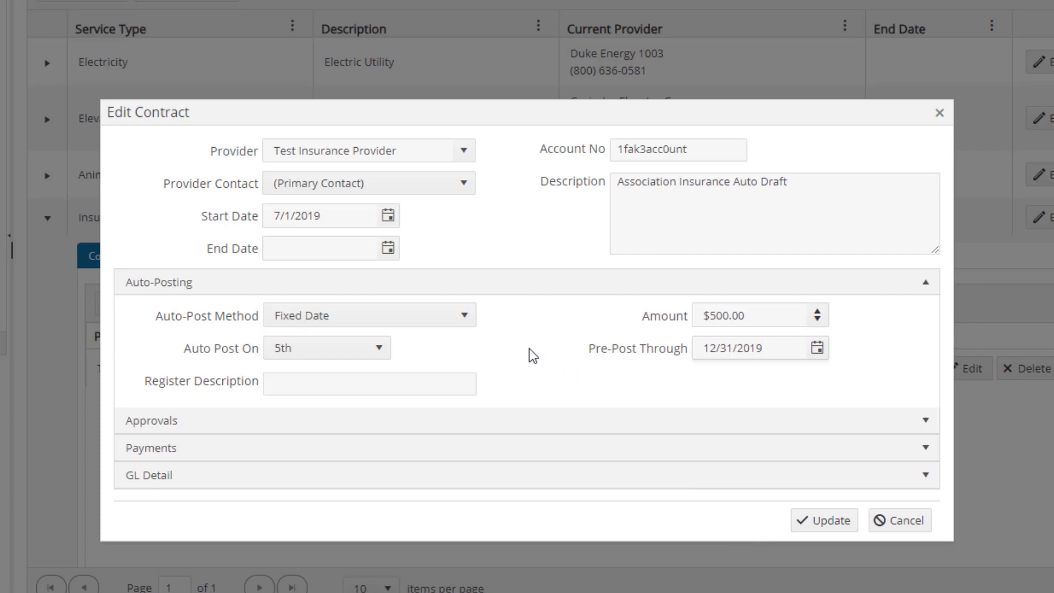
# Set the auto-post method to On Reconciliation with bank description %3996921 CORE & MAIN%, copied from the 3/12/2019 reconciled bank debit
pyautogui.click(464, 318)
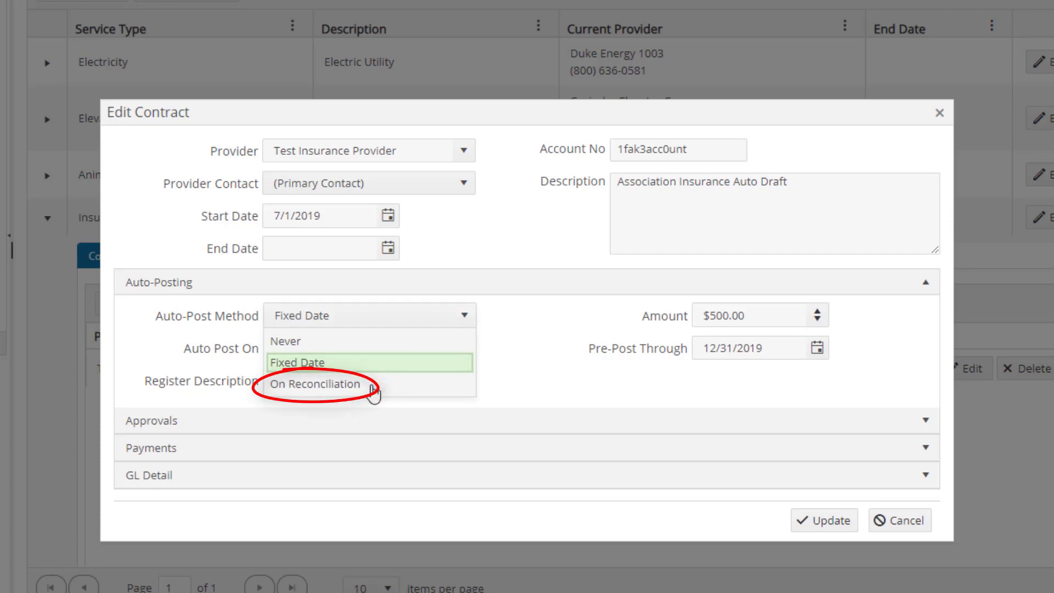
pyautogui.click(351, 387)
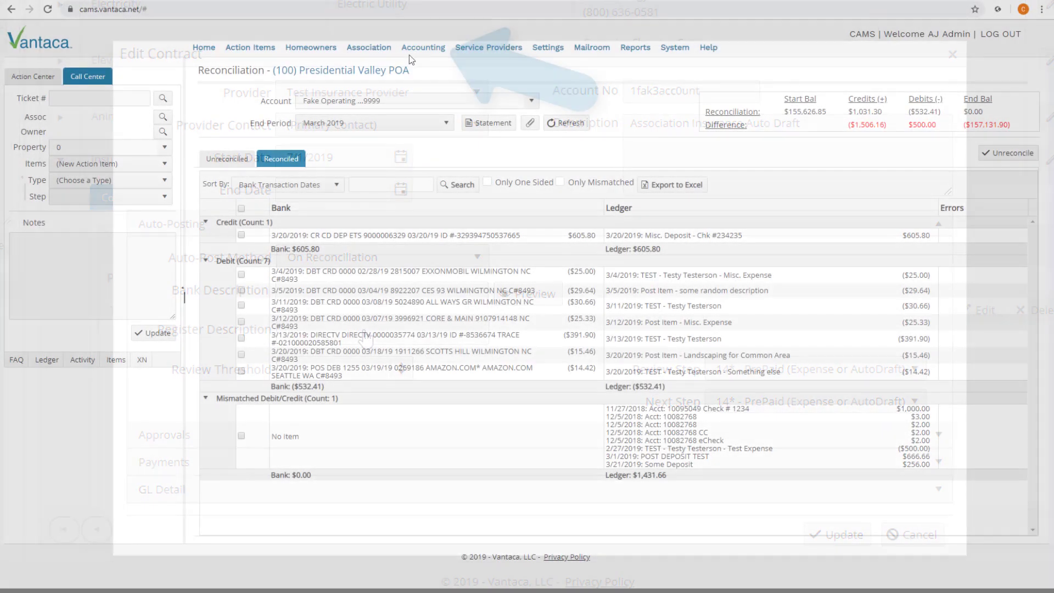
pyautogui.click(423, 48)
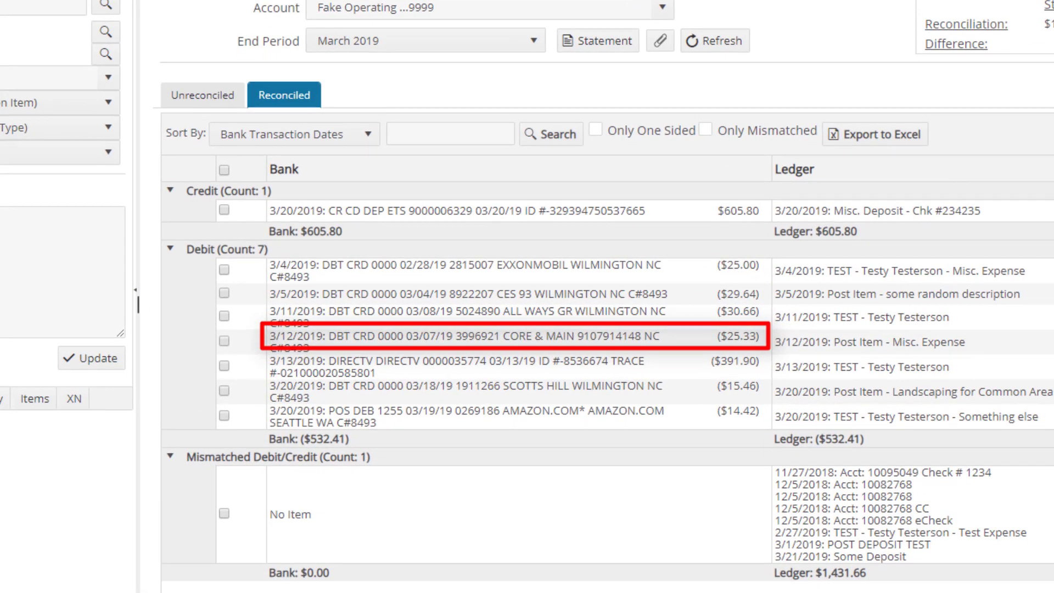
pyautogui.moveTo(455, 335); pyautogui.dragTo(575, 337)
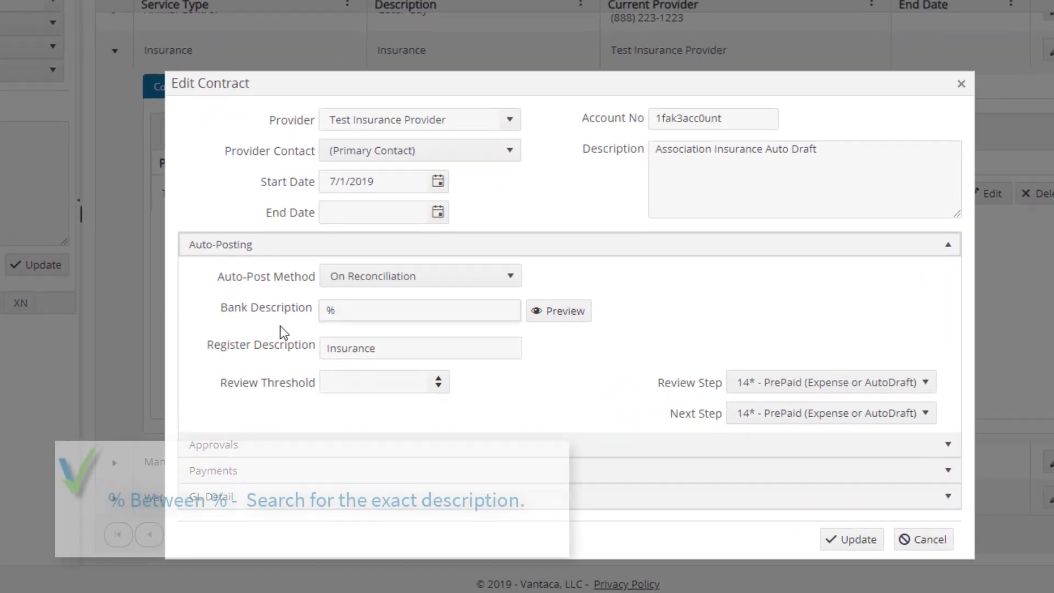
pyautogui.write('3996921 CORE & MAIN')
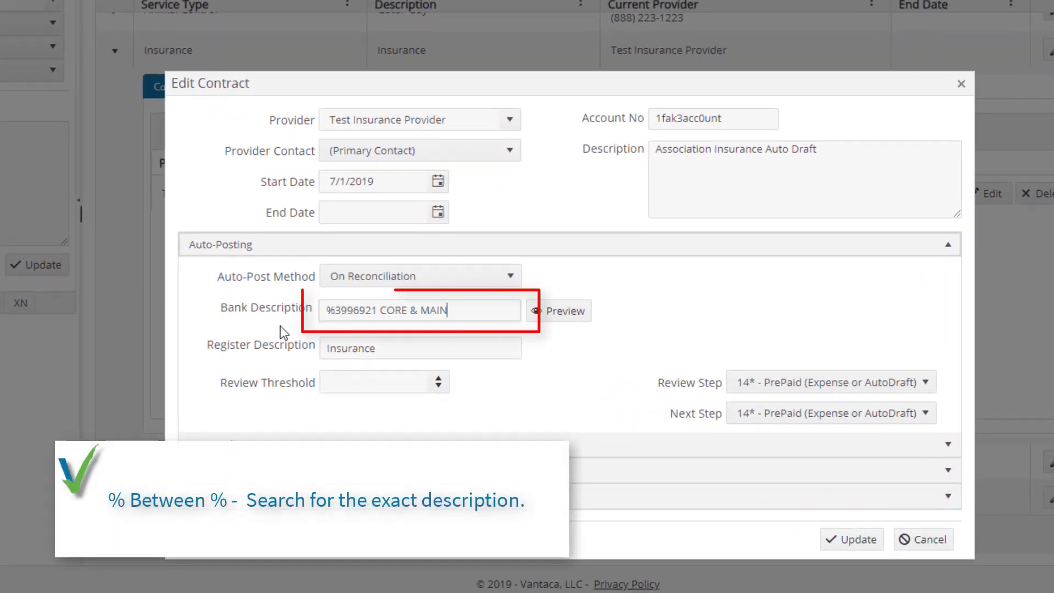
pyautogui.write('%')
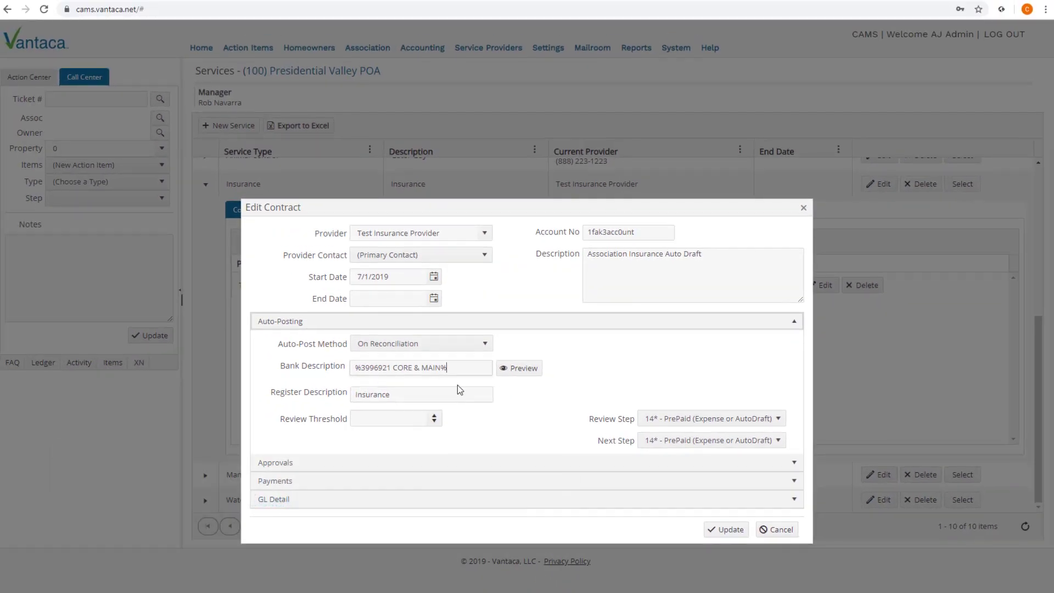
# Preview the bank items matching the bank description, close the preview and end the matching pattern with %
pyautogui.click(522, 372)
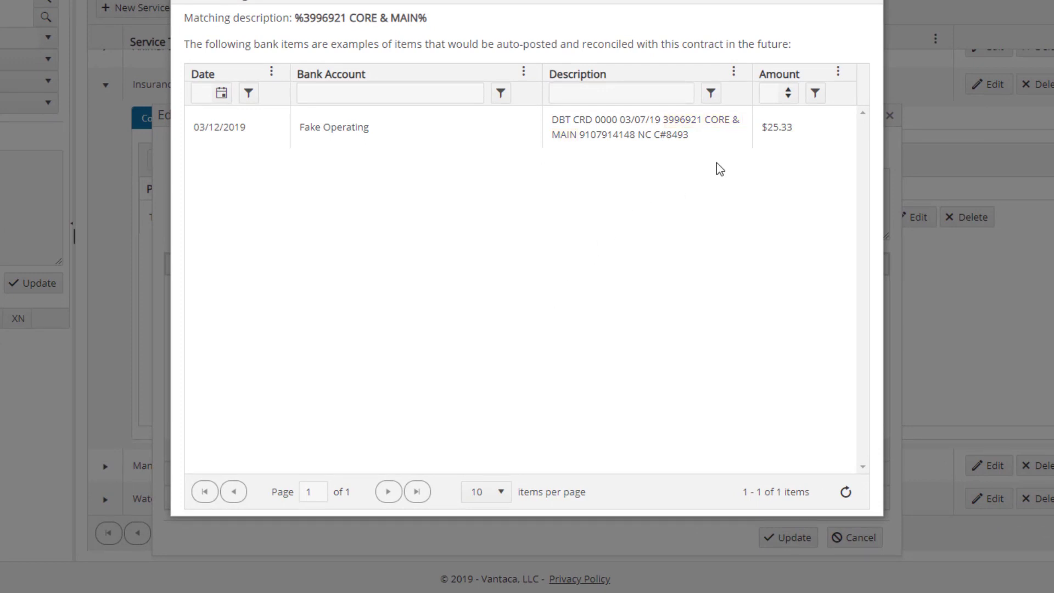
pyautogui.click(870, 4)
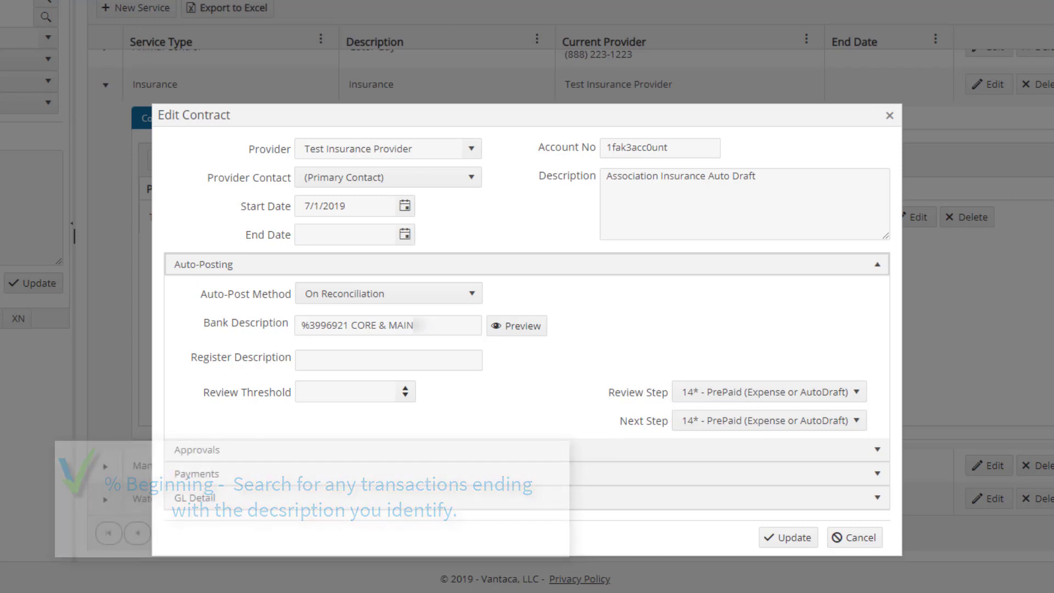
pyautogui.write('%')
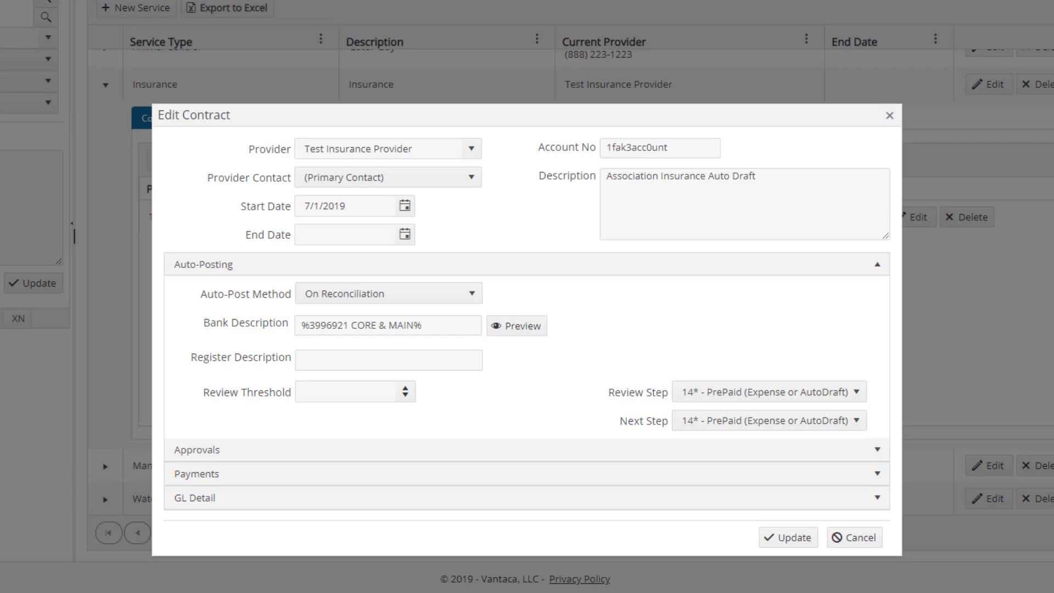
# Add a GL item with account 5040 - Insurance and the Operating fund to the contract and save the contract
pyautogui.click(554, 502)
pyautogui.click(222, 371)
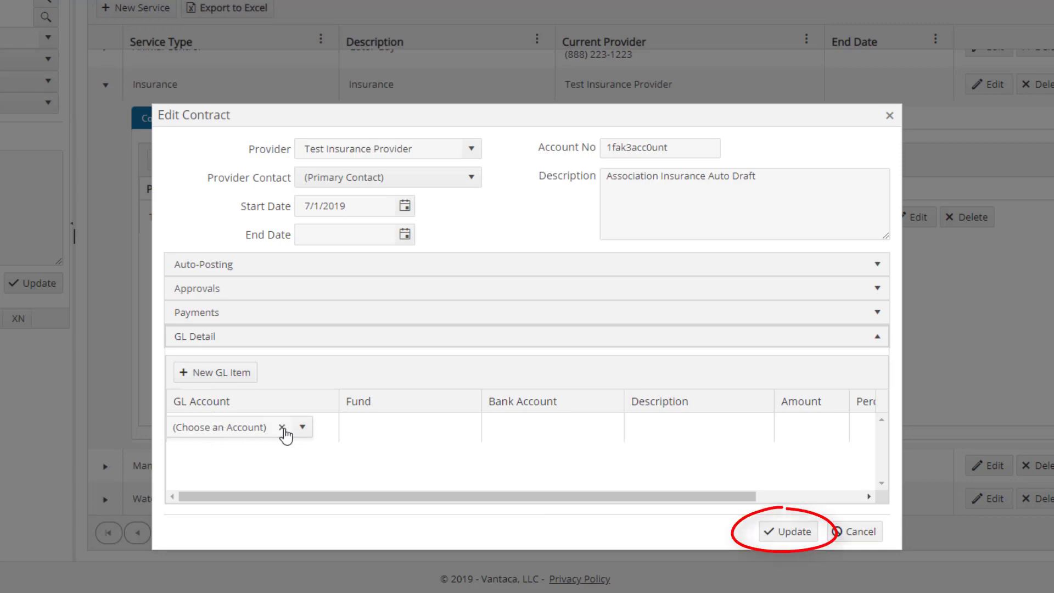
pyautogui.write('5040 - Insurance')
pyautogui.press('Return')
pyautogui.click(435, 437)
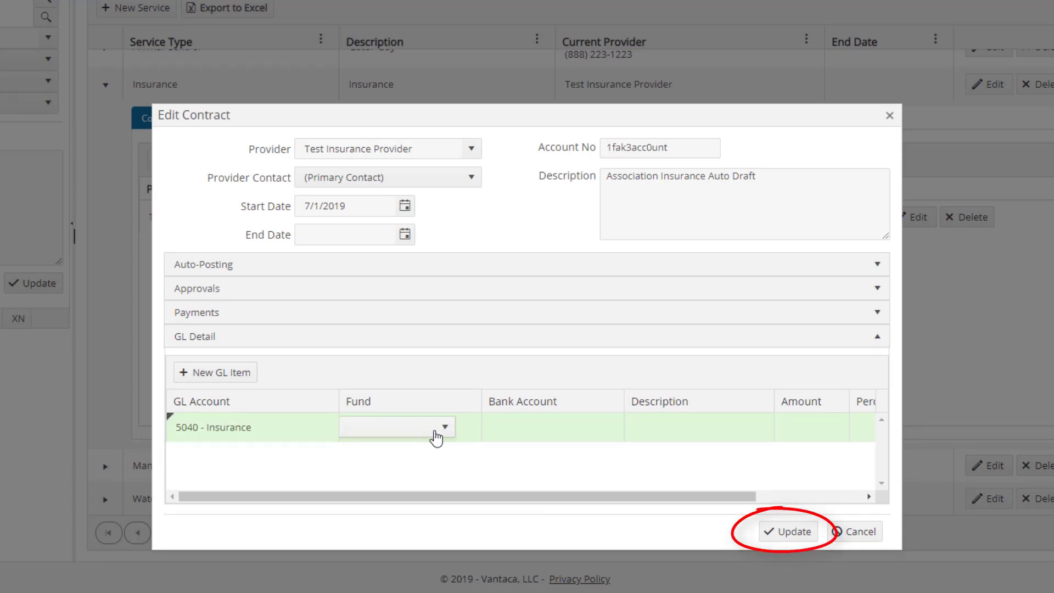
pyautogui.click(443, 430)
pyautogui.click(428, 446)
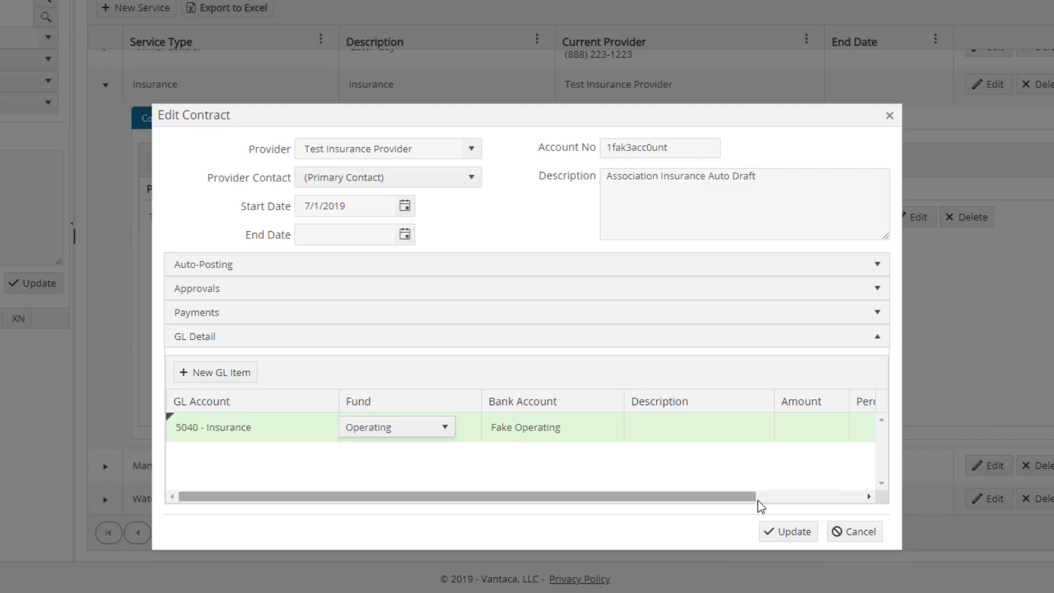
pyautogui.click(786, 531)
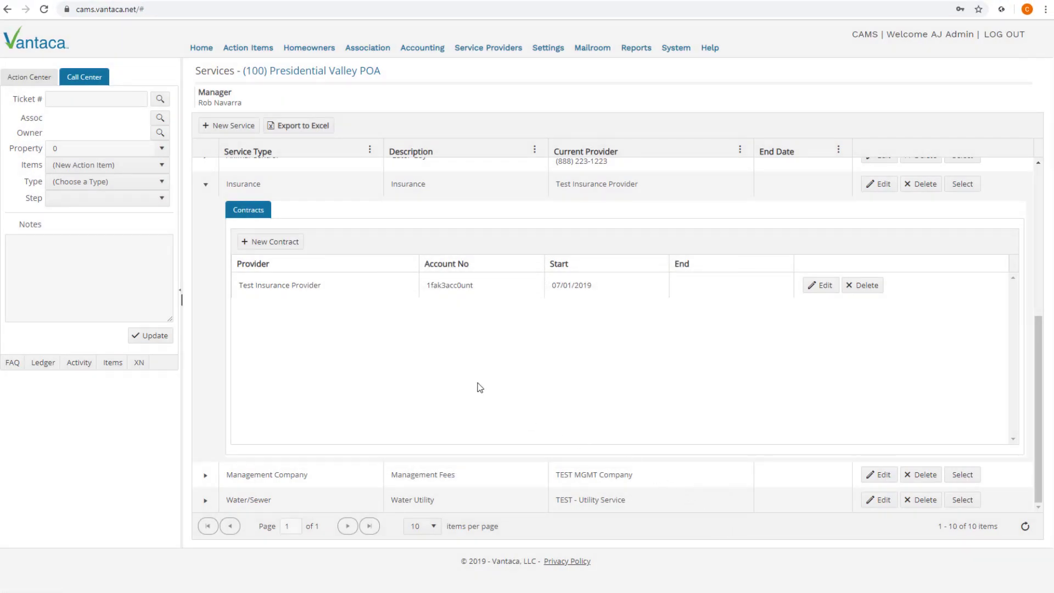
# Collapse the Insurance service, open the Management Company service's contract for editing and show its auto-posting settings
pyautogui.click(205, 185)
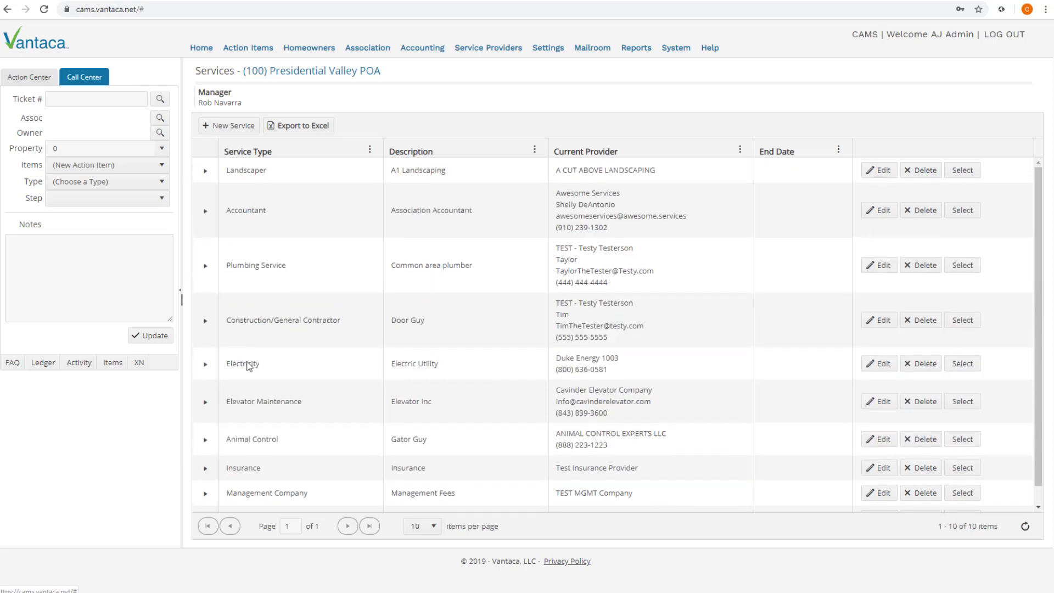
pyautogui.click(205, 493)
pyautogui.scroll(-4, 263, 434)
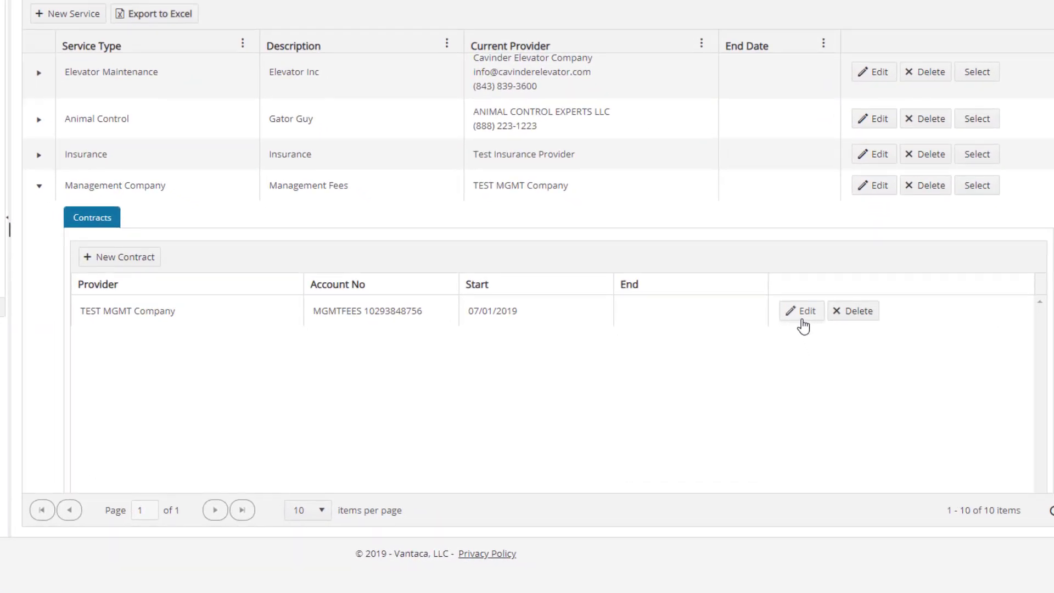
pyautogui.click(802, 325)
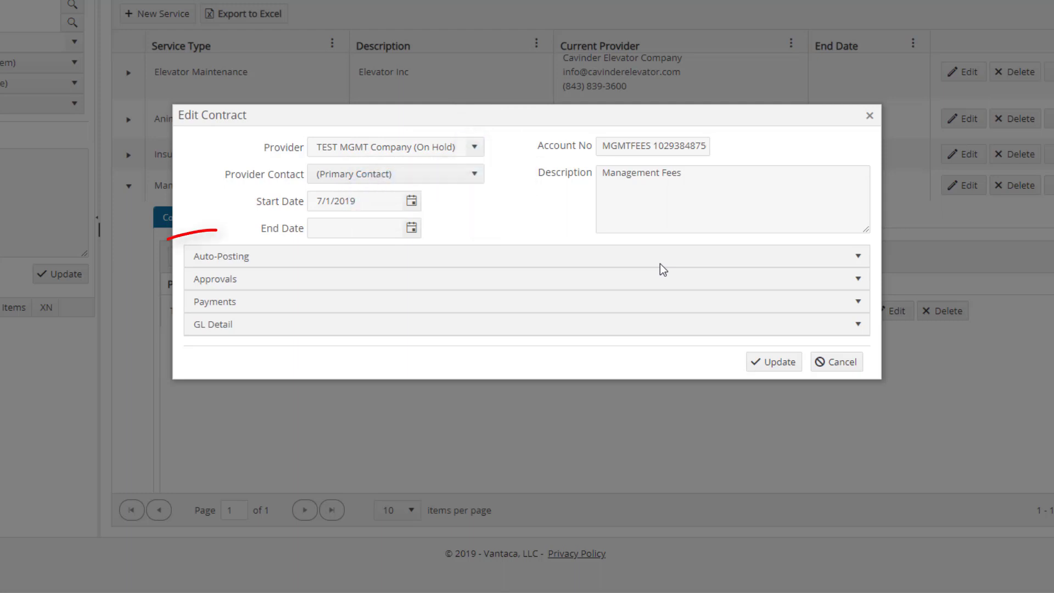
pyautogui.click(660, 261)
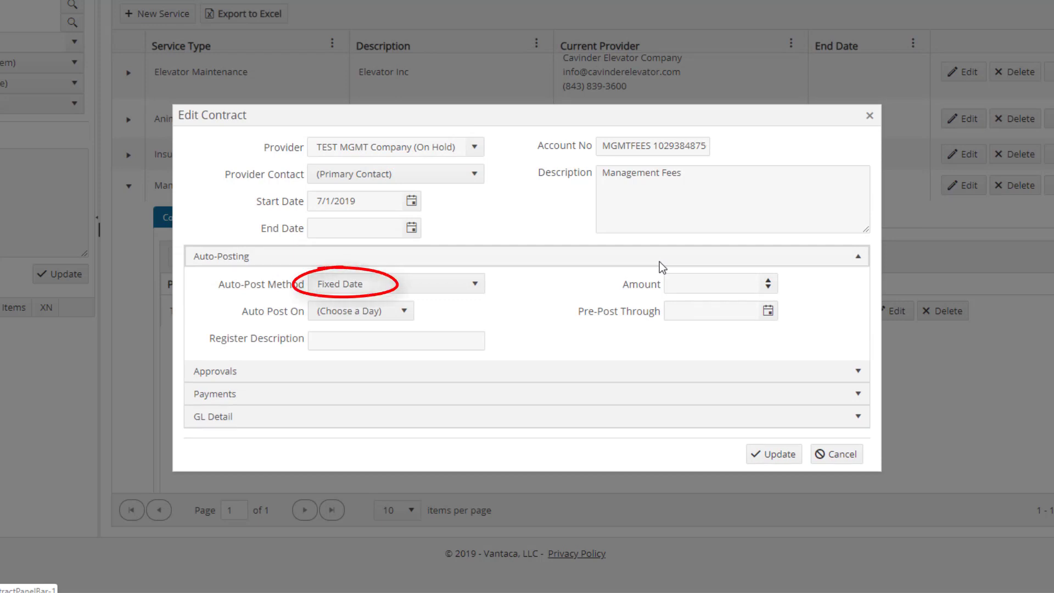
# Set the management contract to auto-post on the 1st with the register description Management Fee
pyautogui.click(405, 311)
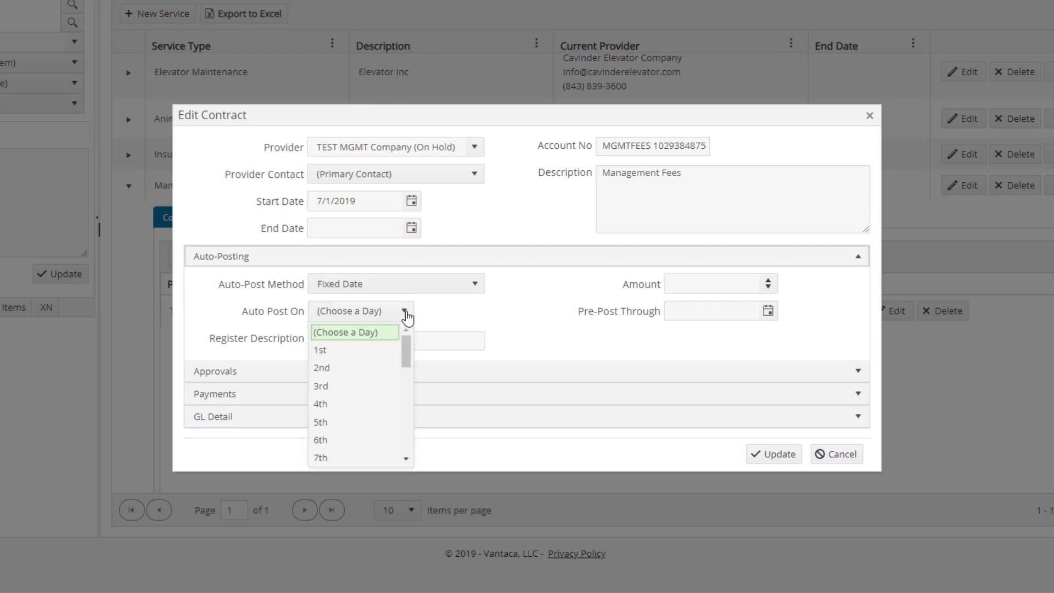
pyautogui.click(327, 352)
pyautogui.click(327, 342)
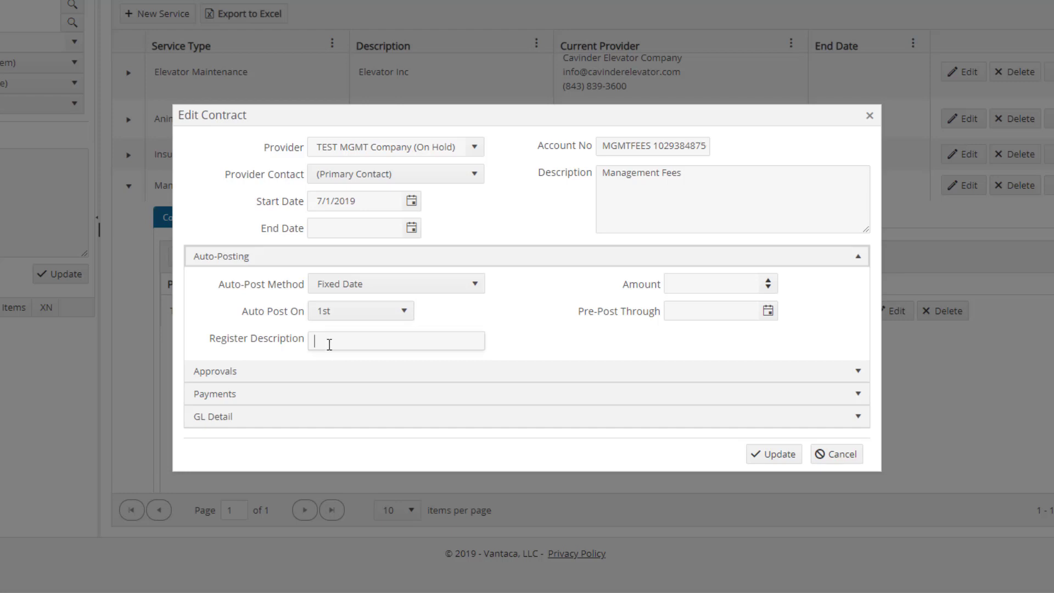
pyautogui.write('Managemen')
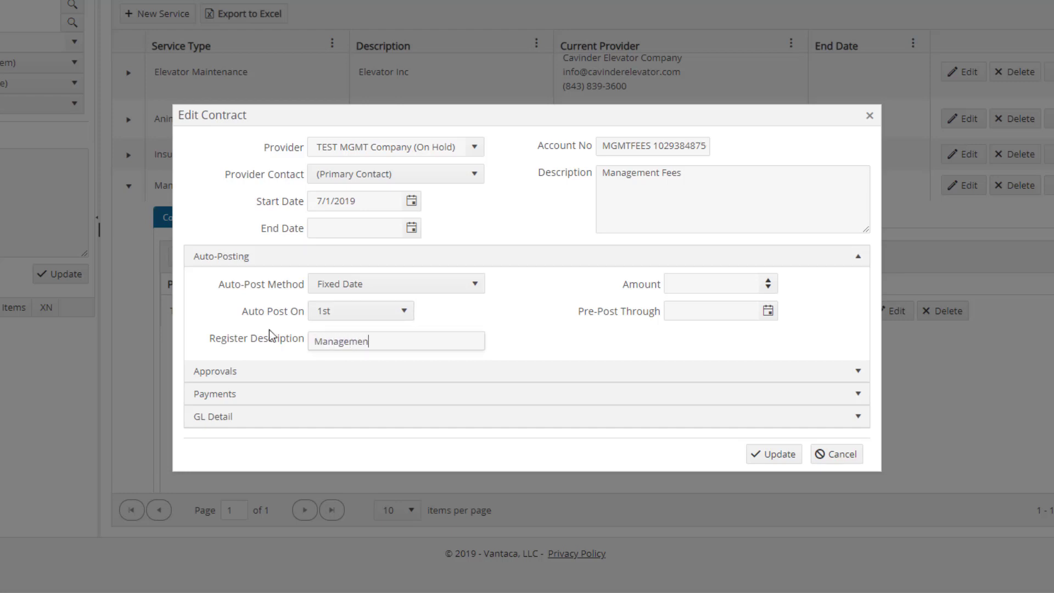
pyautogui.write('t Fee')
pyautogui.click(570, 335)
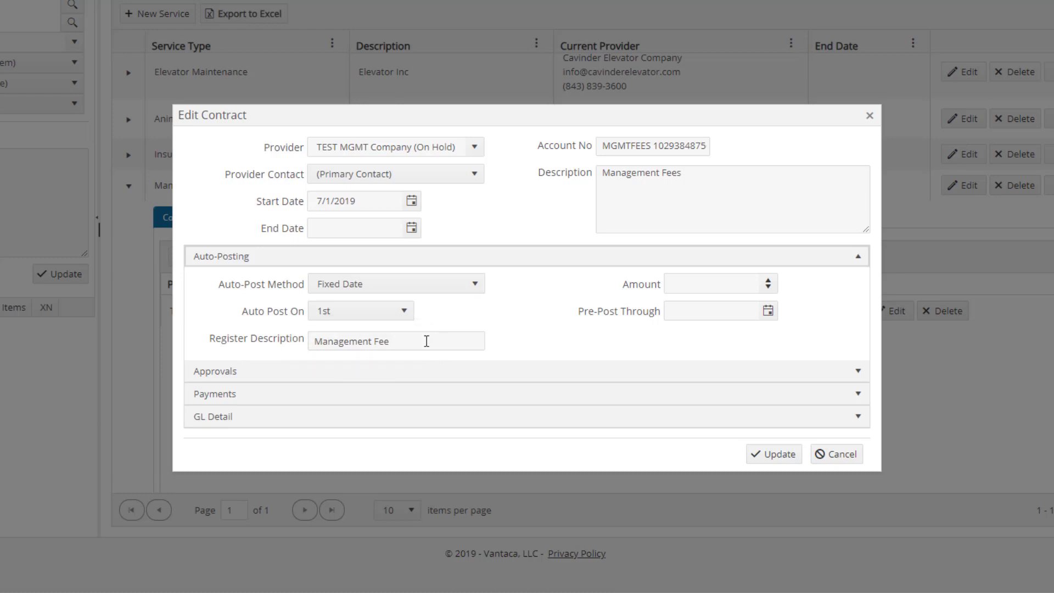
# Add a GL item with account 5060 - Management Fees and the Operating fund to the management contract and save the contract
pyautogui.click(436, 416)
pyautogui.click(259, 358)
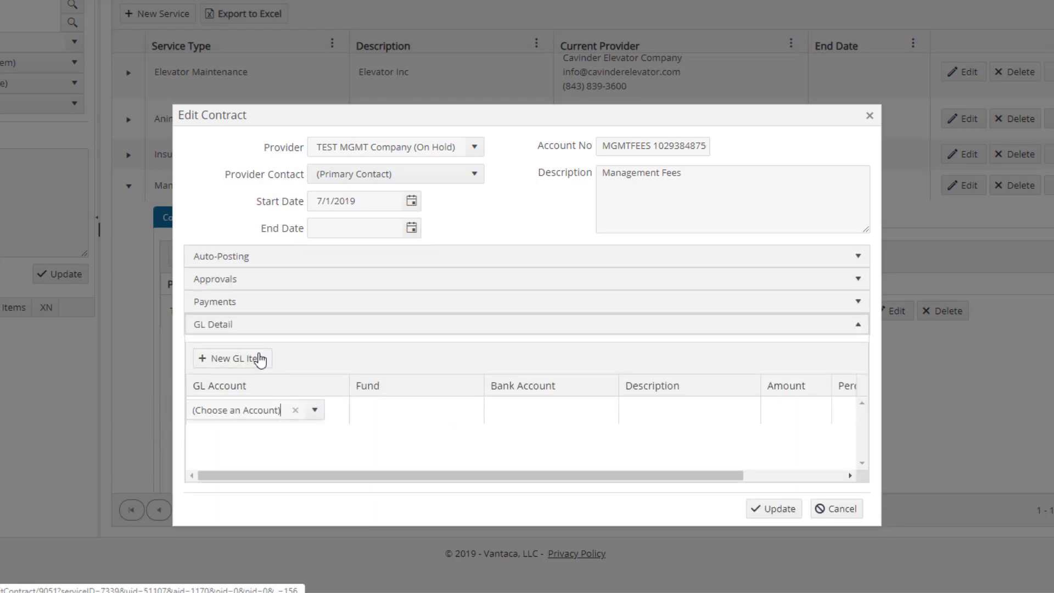
pyautogui.write('5060')
pyautogui.click(246, 463)
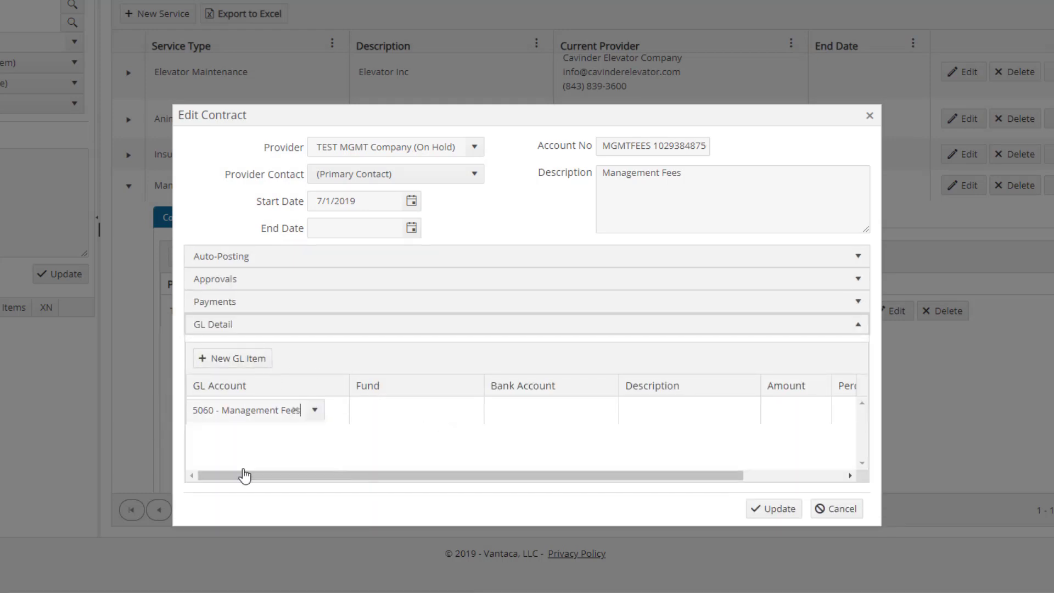
pyautogui.click(391, 411)
pyautogui.click(422, 433)
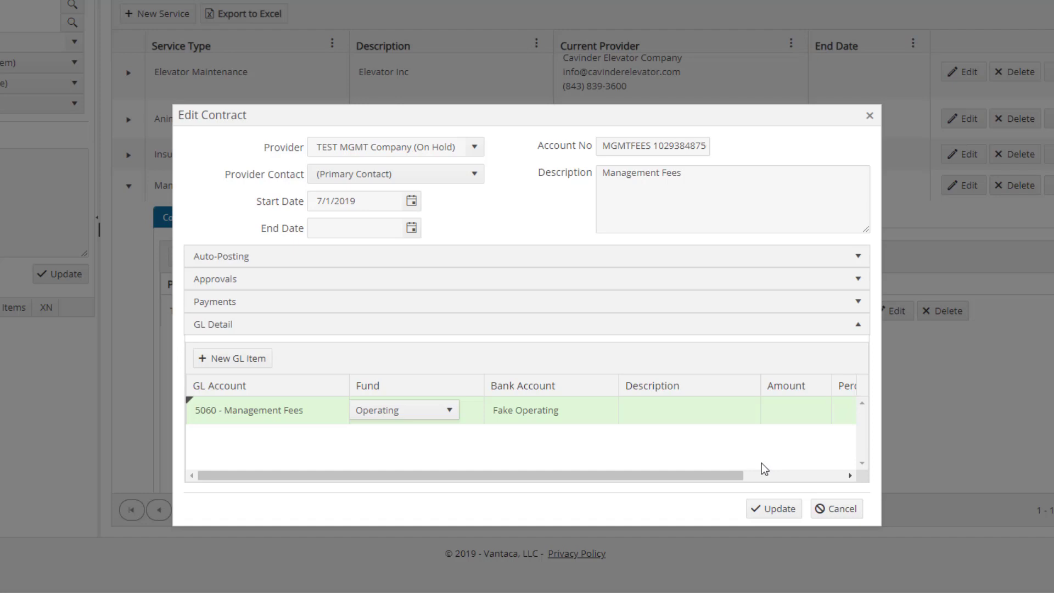
pyautogui.click(778, 509)
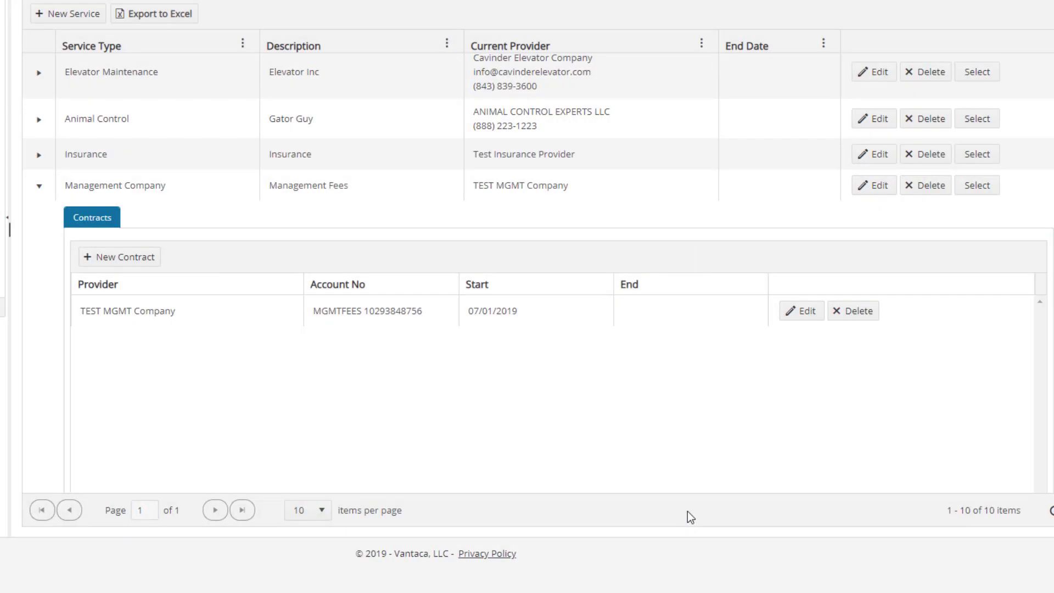